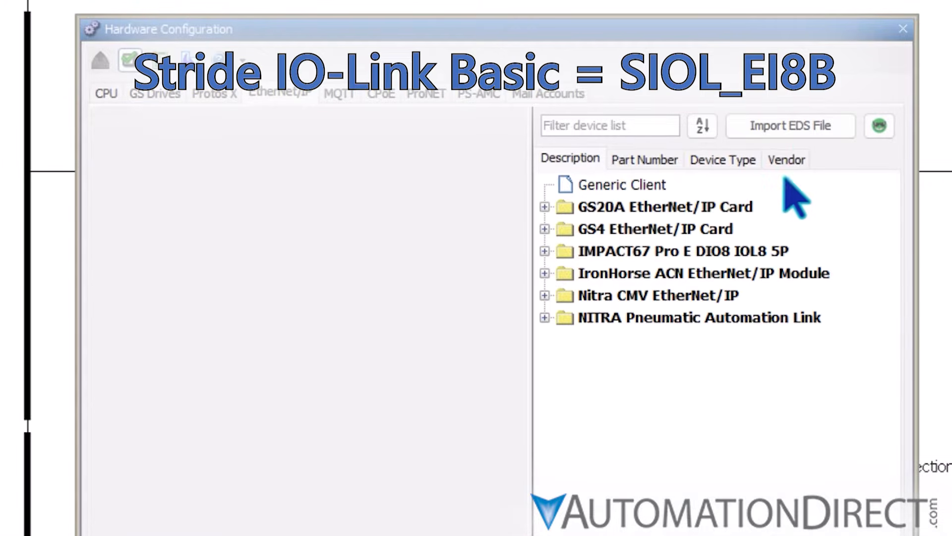
Import the EDS file SIOL_EI8B_EIP_Rev_1_1.eds and add the SIOL-EI8B Ver1.1 device to the EtherNet/IP hardware configuration
{"action": "left_click", "coordinate": [801, 122]}
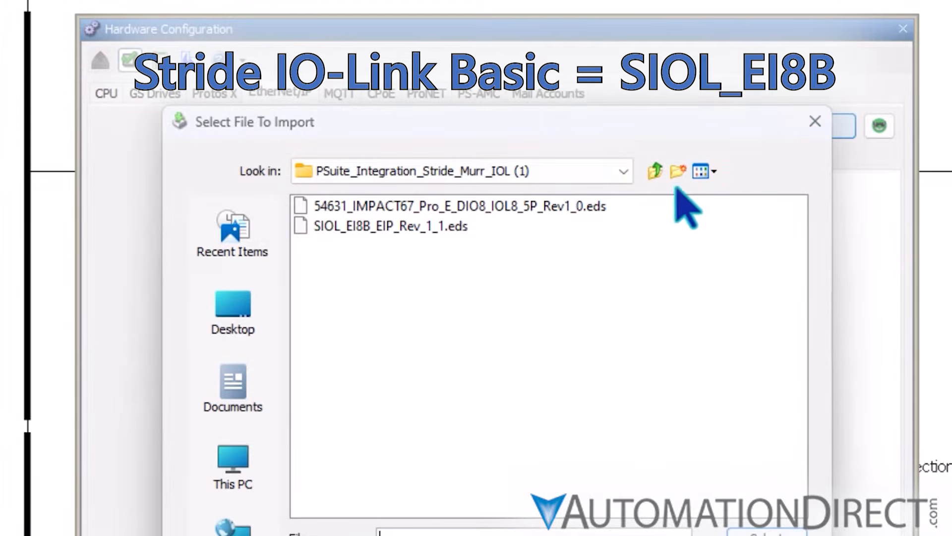
{"action": "double_click", "coordinate": [440, 227]}
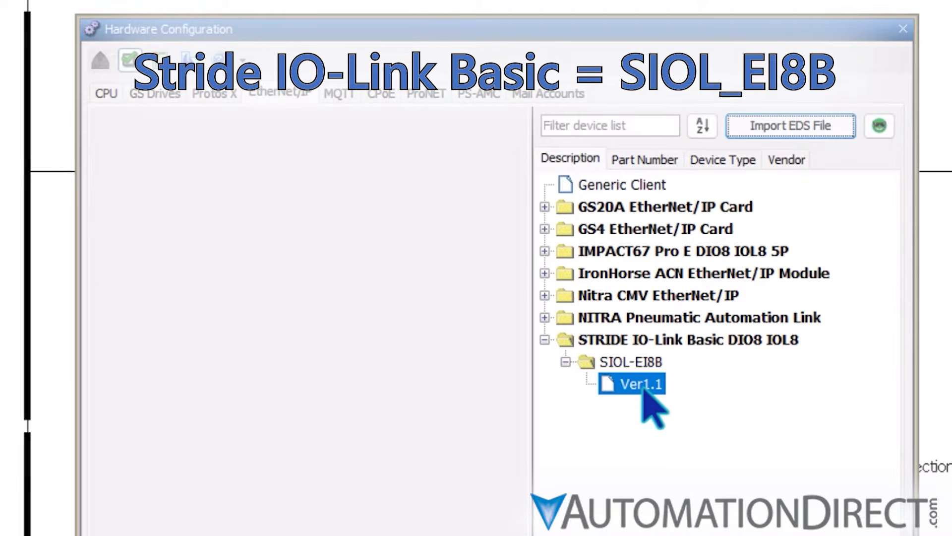
{"action": "left_click_drag", "start_coordinate": [643, 390], "coordinate": [180, 186]}
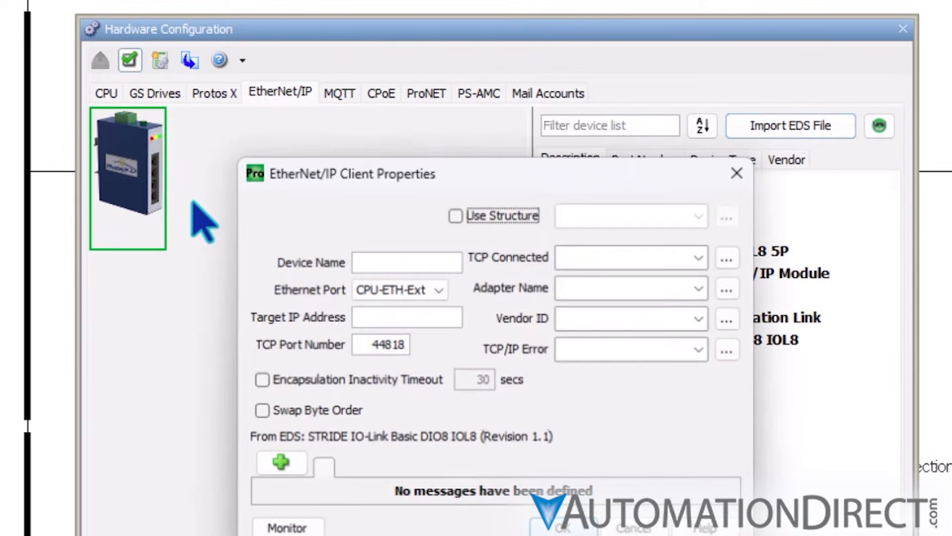
Enable the structure option for the EtherNet/IP client and assign the IO-Link Master.EIP_Device structure
{"action": "left_click", "coordinate": [456, 215]}
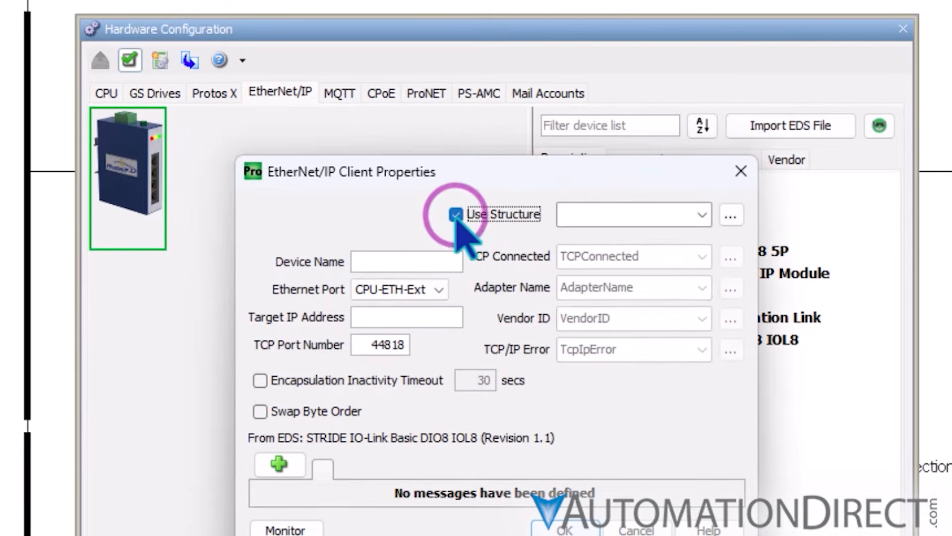
{"action": "left_click", "coordinate": [703, 216]}
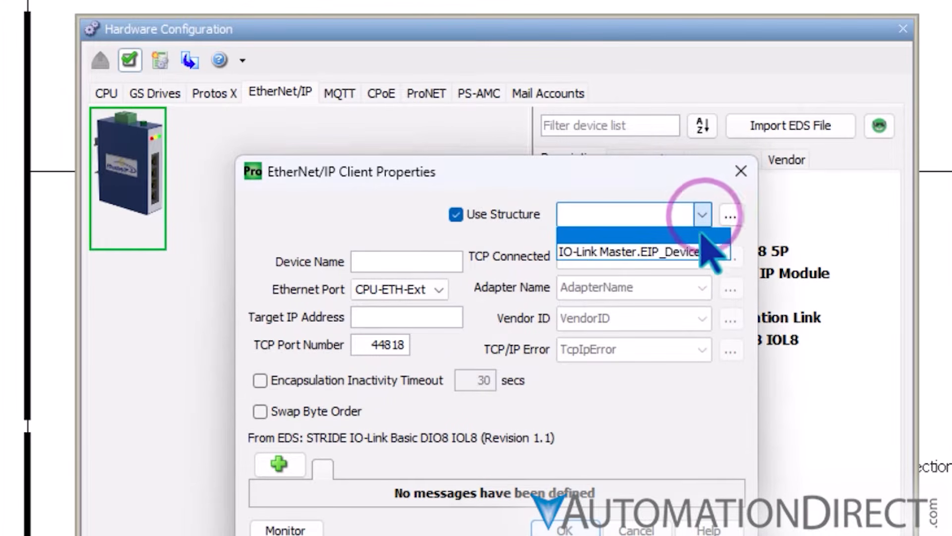
{"action": "left_click", "coordinate": [712, 253]}
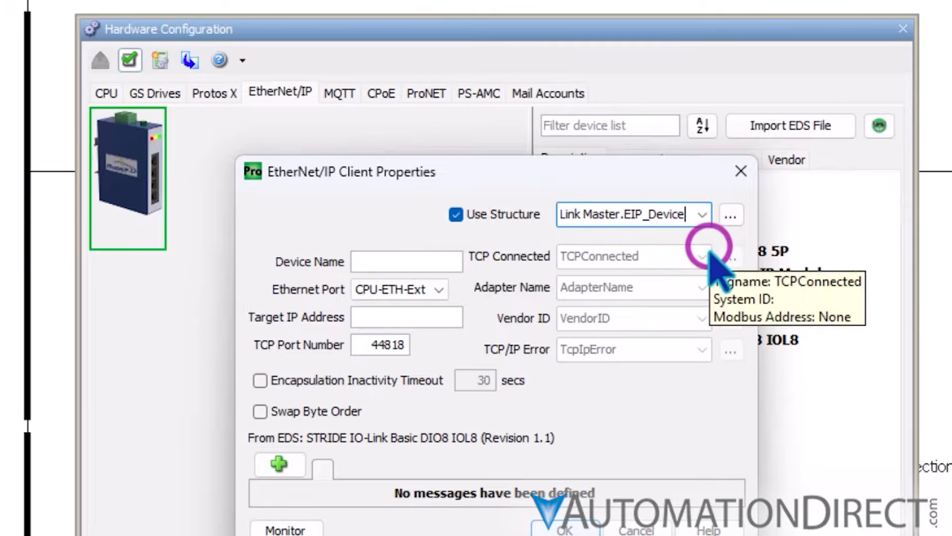
Name the EtherNet/IP client device IO-Link Master and set its target IP address to 192.168.1.15
{"action": "left_click", "coordinate": [386, 263]}
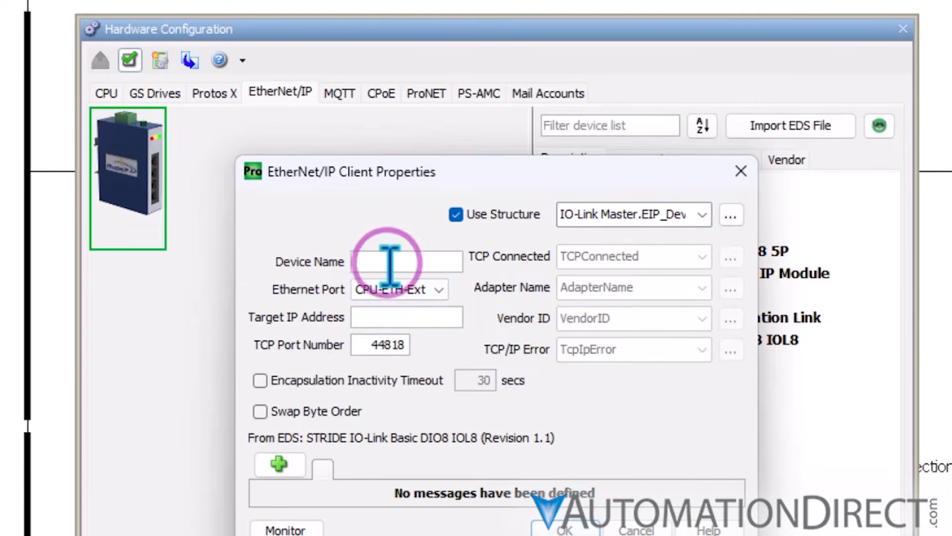
{"action": "type", "text": "IO-Link Master"}
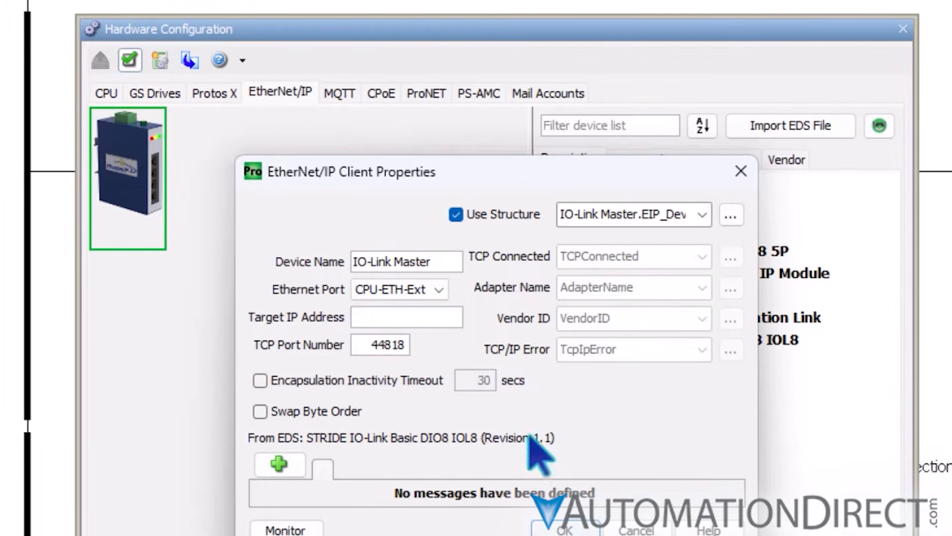
{"action": "left_click", "coordinate": [384, 317]}
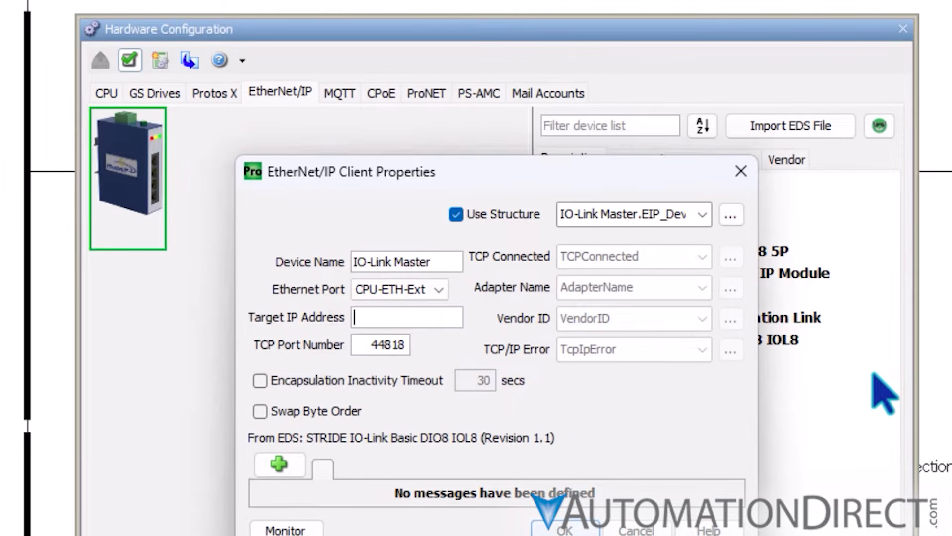
{"action": "type", "text": "192.168.1.15"}
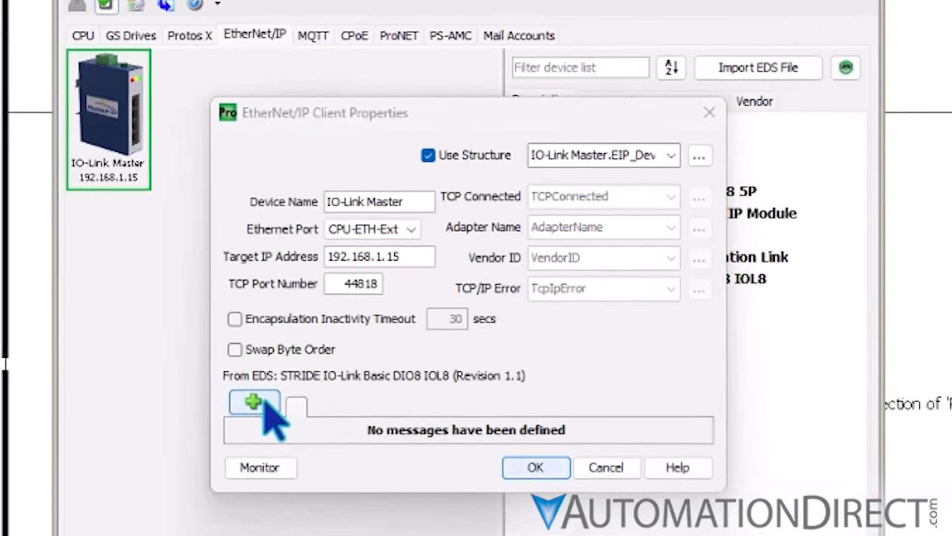
Add an Exclusive Owner (32B) message and assign IO-Link Master.EIP_Device_Extended_Status as its extended status
{"action": "left_click", "coordinate": [280, 464]}
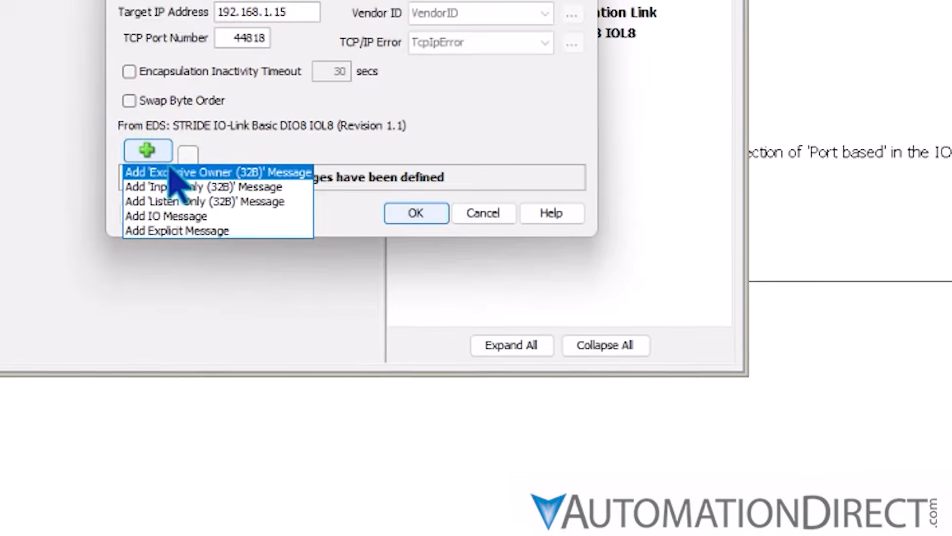
{"action": "left_click", "coordinate": [224, 298]}
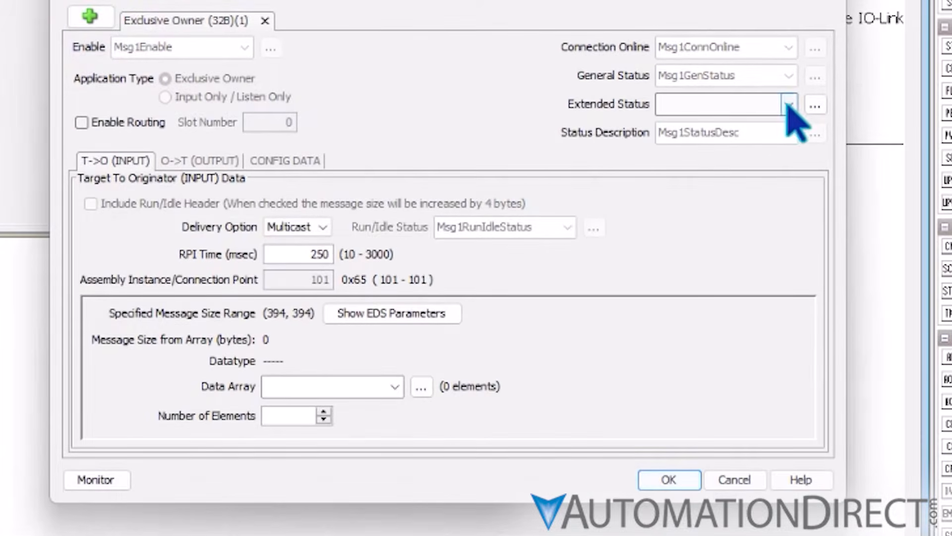
{"action": "left_click", "coordinate": [788, 104]}
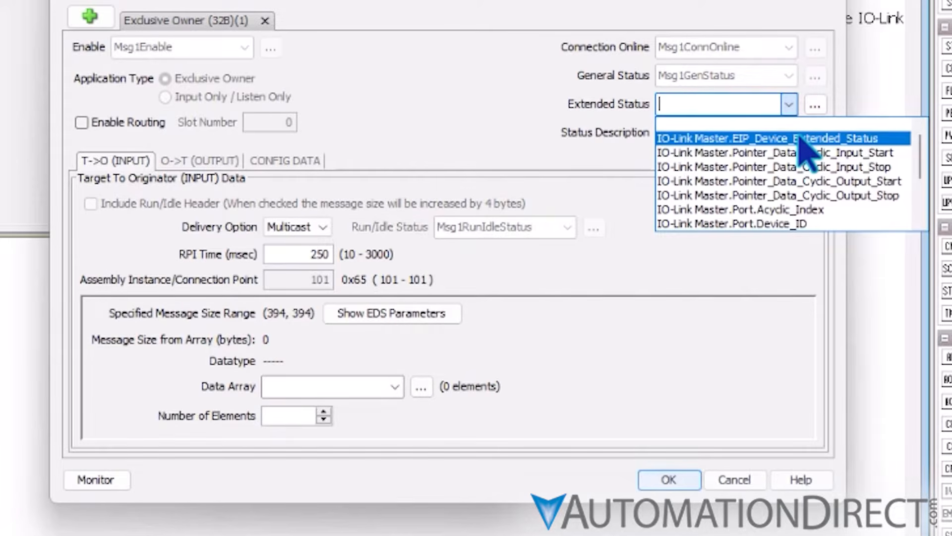
{"action": "left_click", "coordinate": [799, 138]}
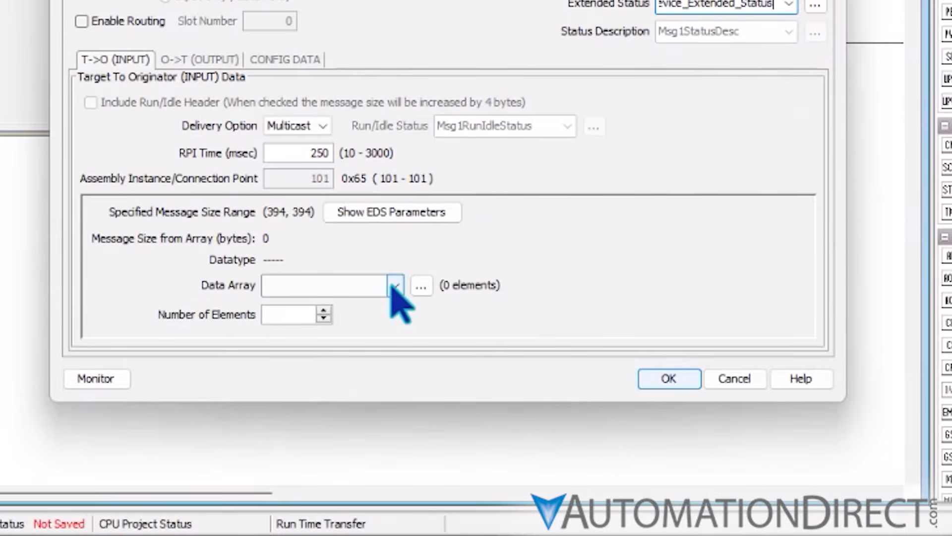
Assign IO-Link Master.Cyclic_Input_Data as the data array for the message's T->O input data
{"action": "left_click", "coordinate": [396, 385]}
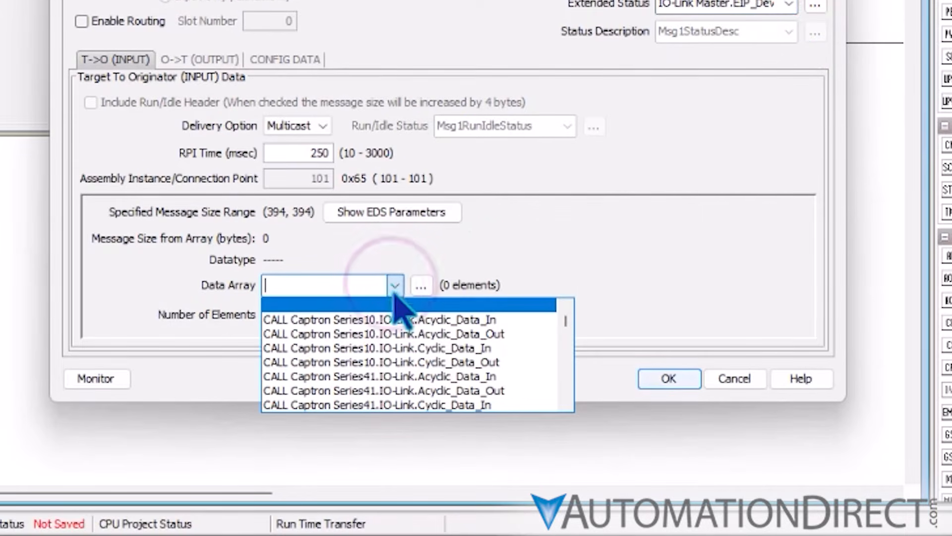
{"action": "scroll", "coordinate": [407, 322], "scroll_direction": "down", "scroll_amount": 10}
{"action": "scroll", "coordinate": [407, 367], "scroll_direction": "down", "scroll_amount": 8}
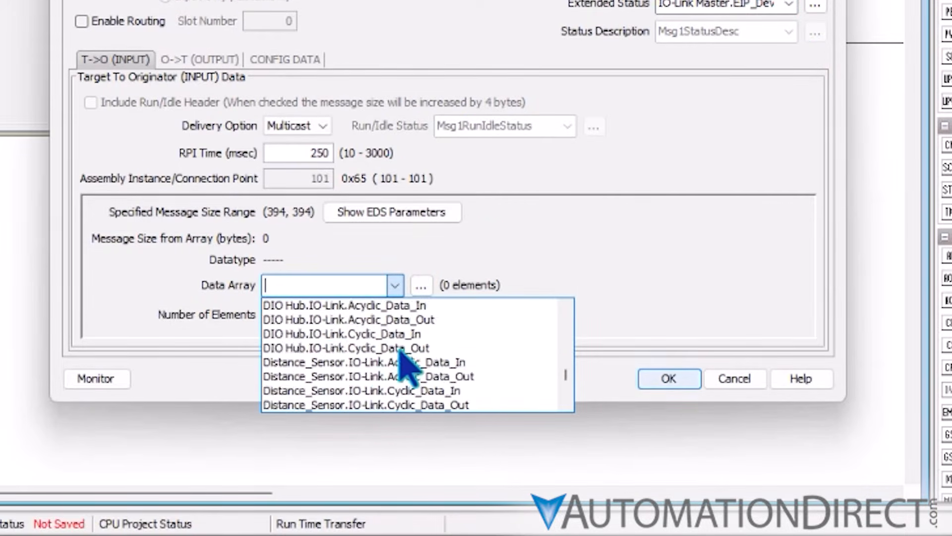
{"action": "left_click", "coordinate": [442, 406]}
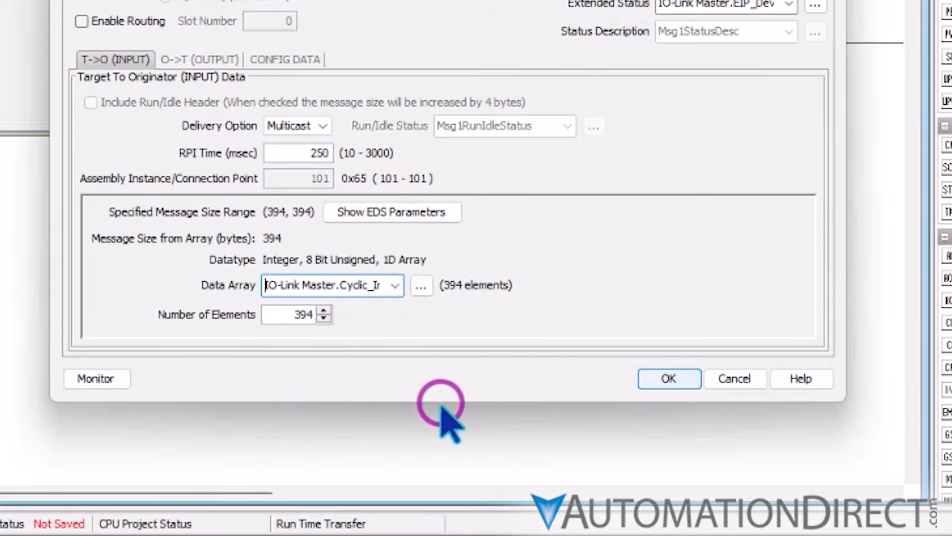
Assign IO-Link Master.Cyclic_Output_Data as the data array for the message's O->T output data
{"action": "left_click", "coordinate": [209, 60]}
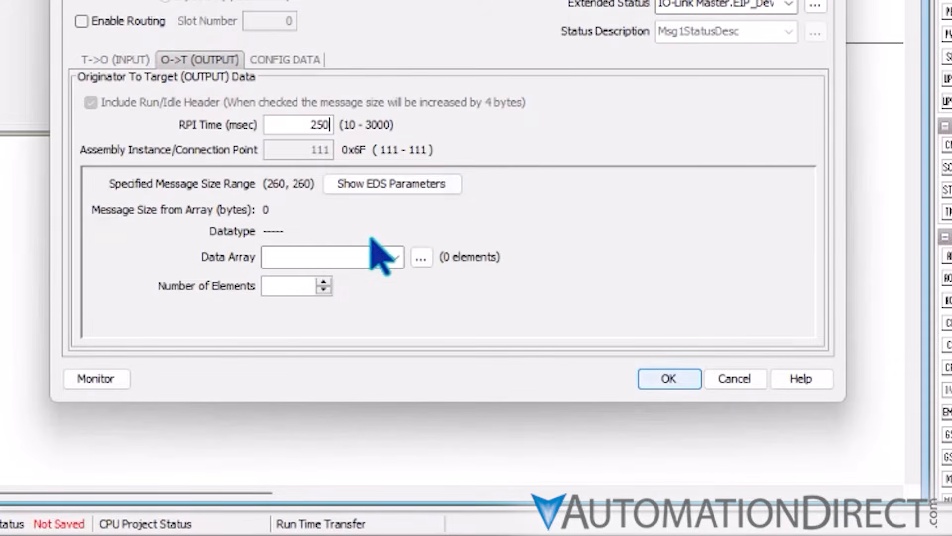
{"action": "left_click", "coordinate": [392, 257]}
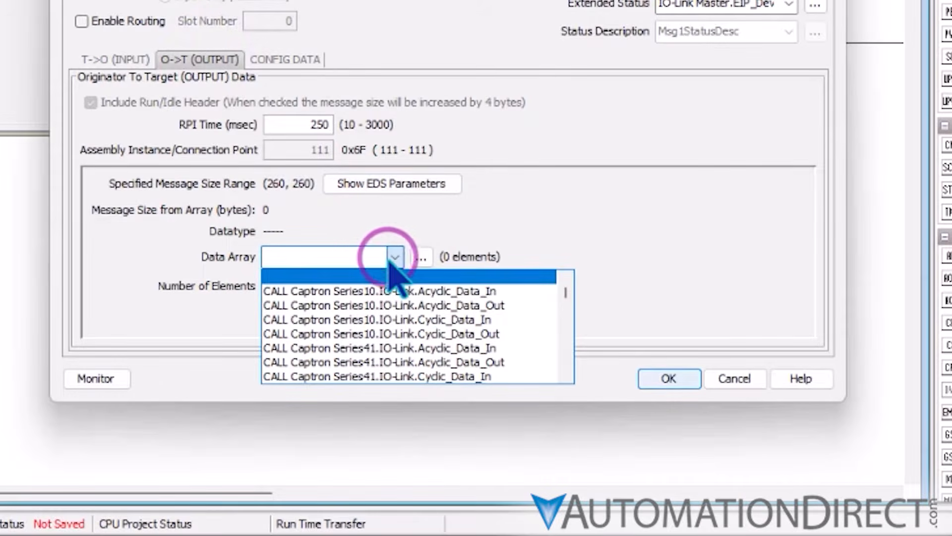
{"action": "scroll", "coordinate": [561, 293], "scroll_direction": "down", "scroll_amount": 10}
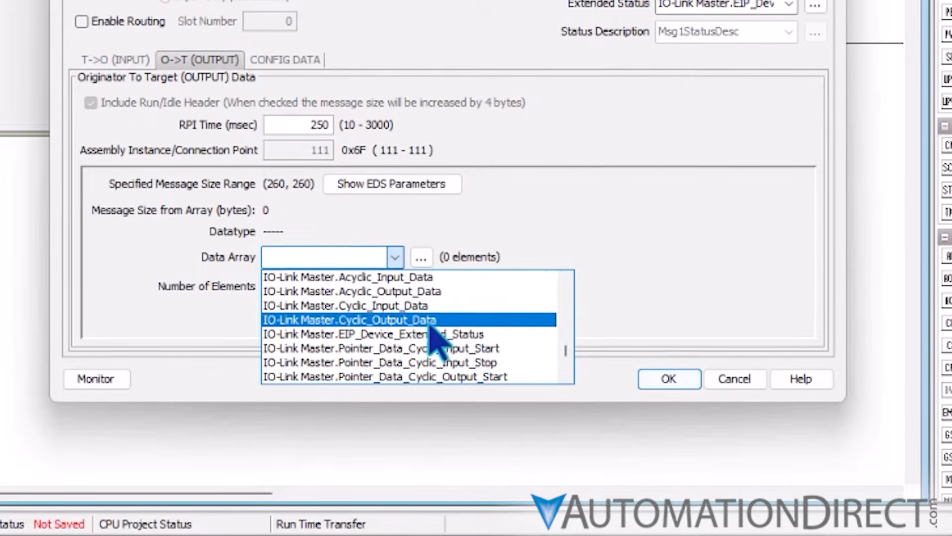
{"action": "left_click", "coordinate": [427, 320]}
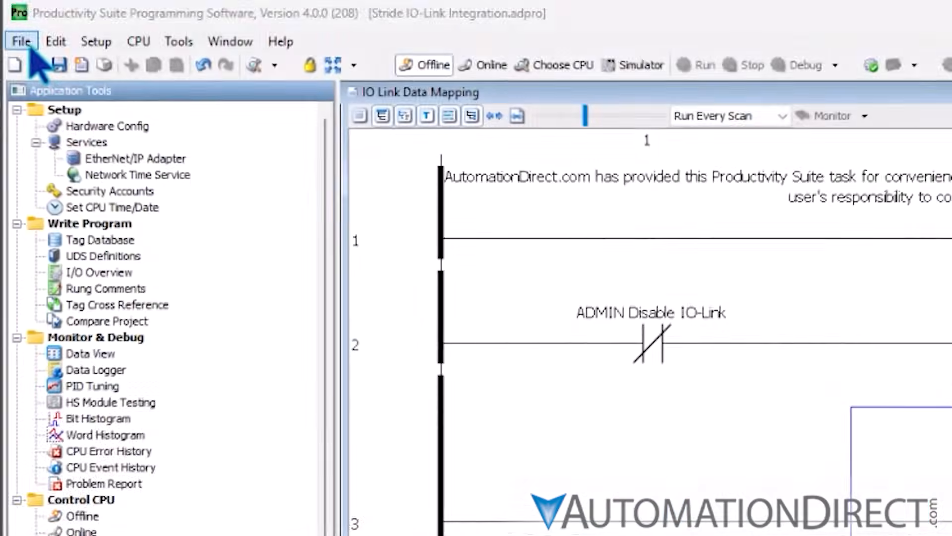
Save the project and go online with the CPU
{"action": "left_click", "coordinate": [30, 47]}
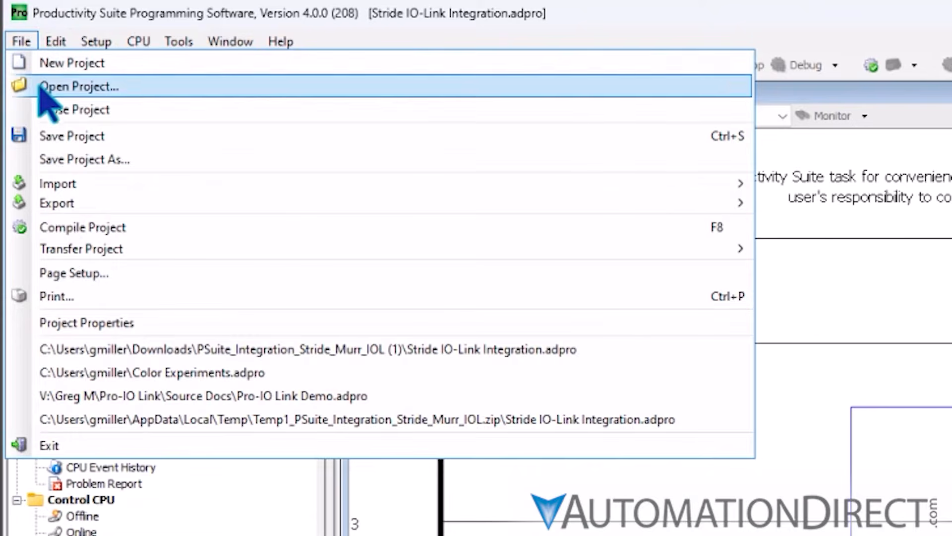
{"action": "left_click", "coordinate": [54, 137]}
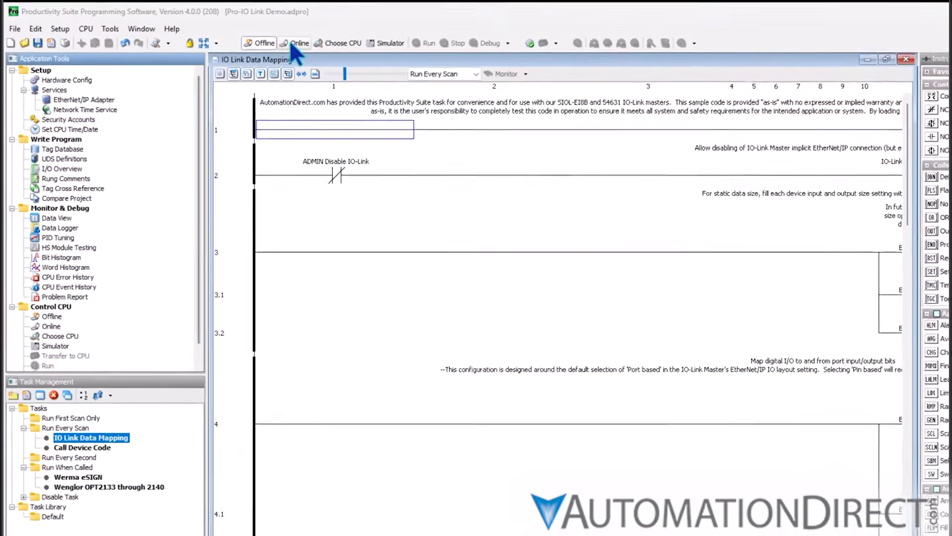
{"action": "left_click", "coordinate": [319, 36]}
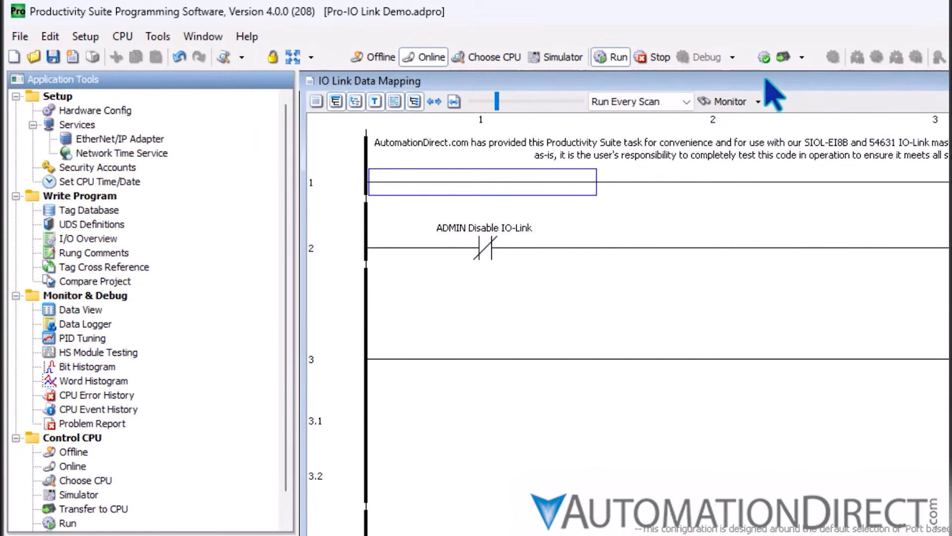
Transfer the project to the CPU as a Run Time Transfer and start monitoring the IO Link Data Mapping task
{"action": "left_click", "coordinate": [784, 56]}
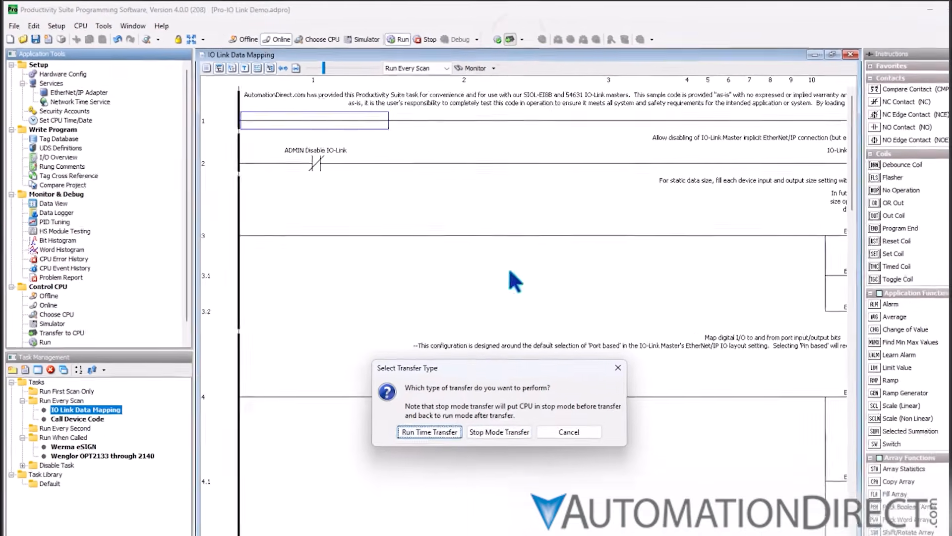
{"action": "left_click", "coordinate": [442, 422]}
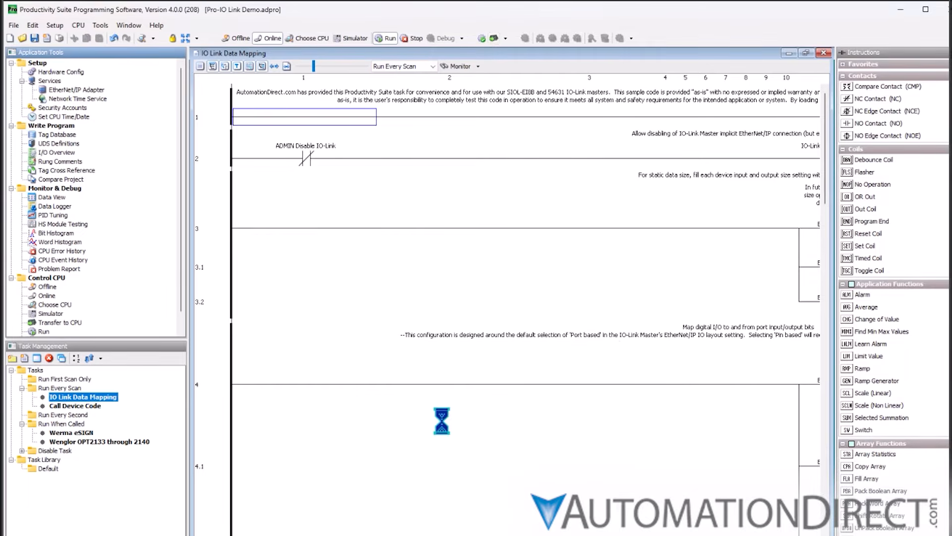
{"action": "left_click", "coordinate": [459, 67]}
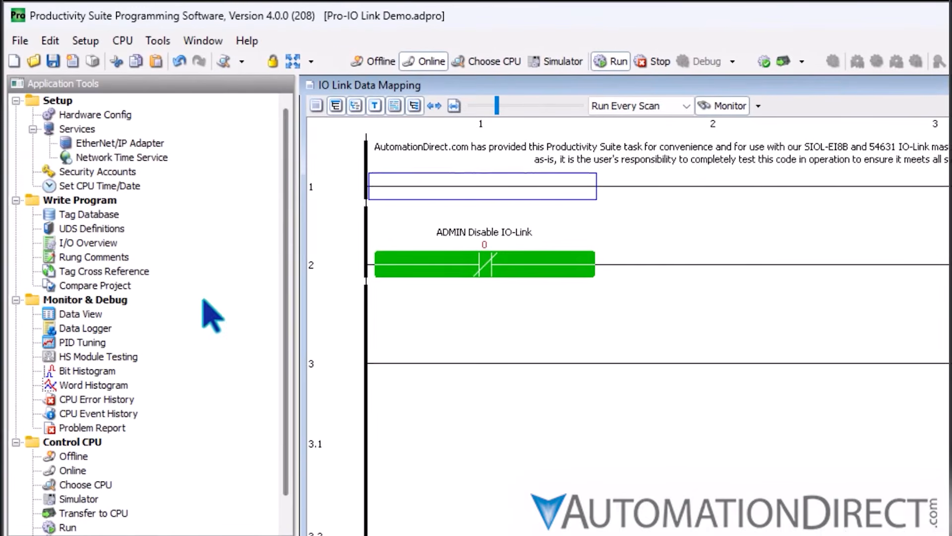
Open Data View and inspect the Output_A1 tag inside the Photoeye structure
{"action": "double_click", "coordinate": [83, 315]}
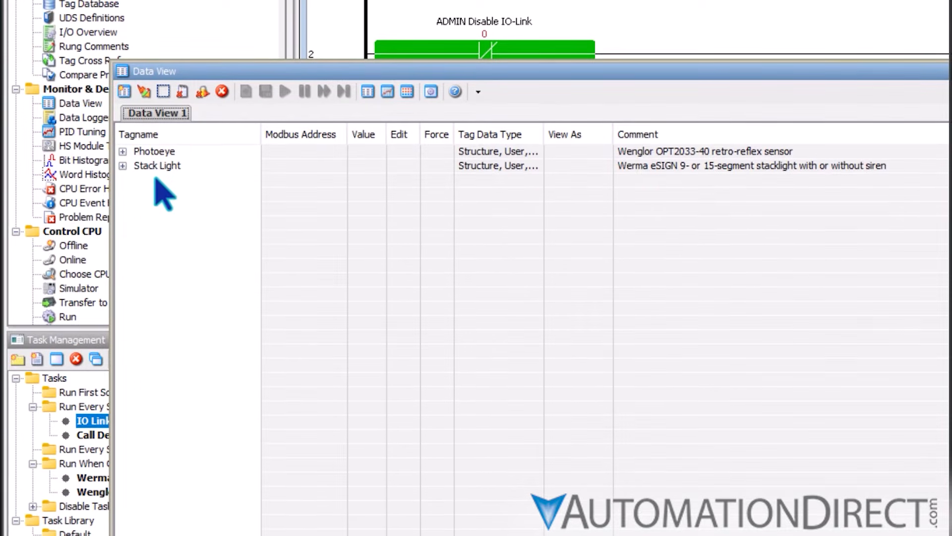
{"action": "left_click", "coordinate": [122, 151]}
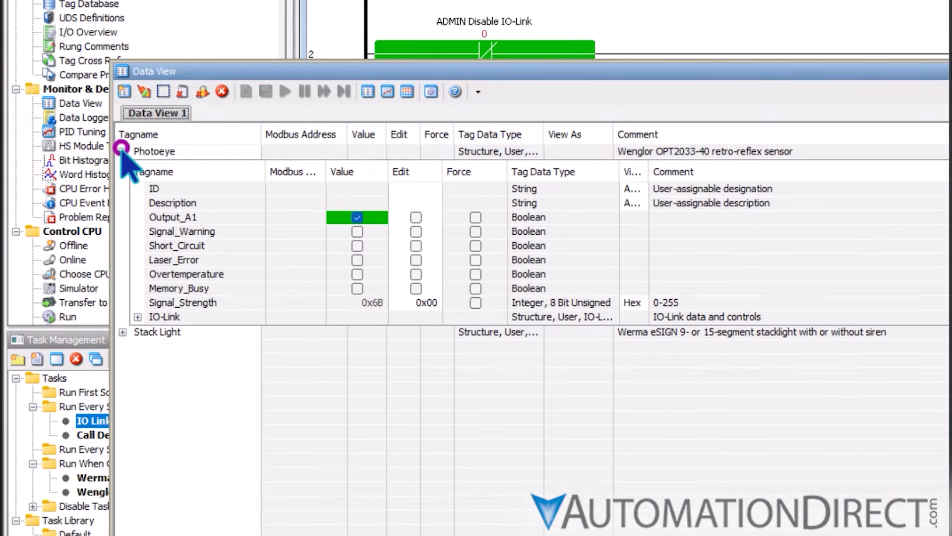
{"action": "left_click", "coordinate": [183, 222]}
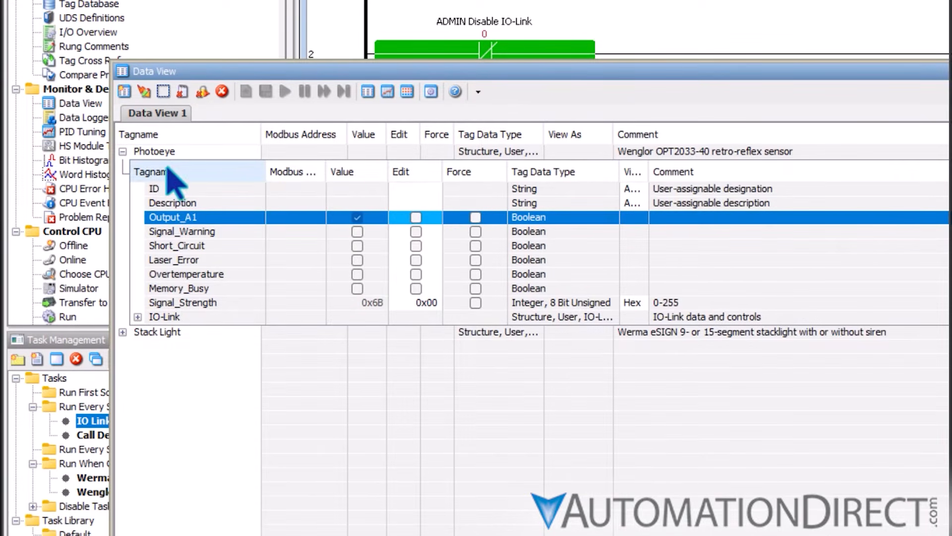
Test the stack light by switching Activate_Segment(1) on and back off within the expanded Stack Light structure
{"action": "left_click", "coordinate": [123, 332]}
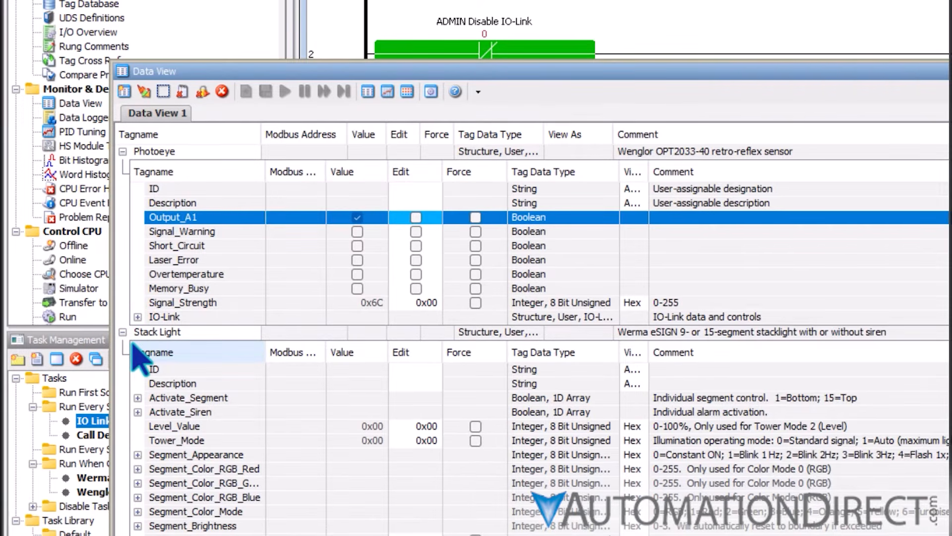
{"action": "left_click", "coordinate": [138, 397]}
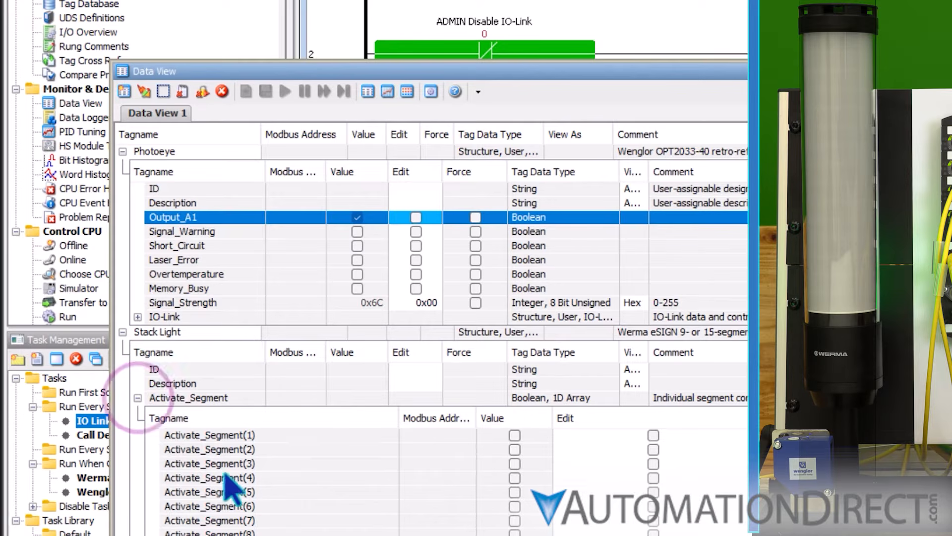
{"action": "left_click", "coordinate": [653, 435]}
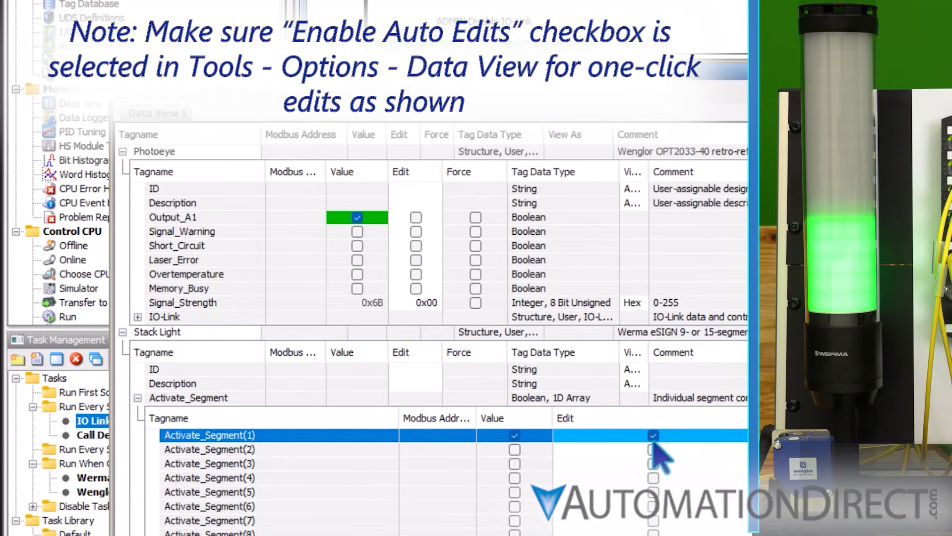
{"action": "left_click", "coordinate": [653, 435]}
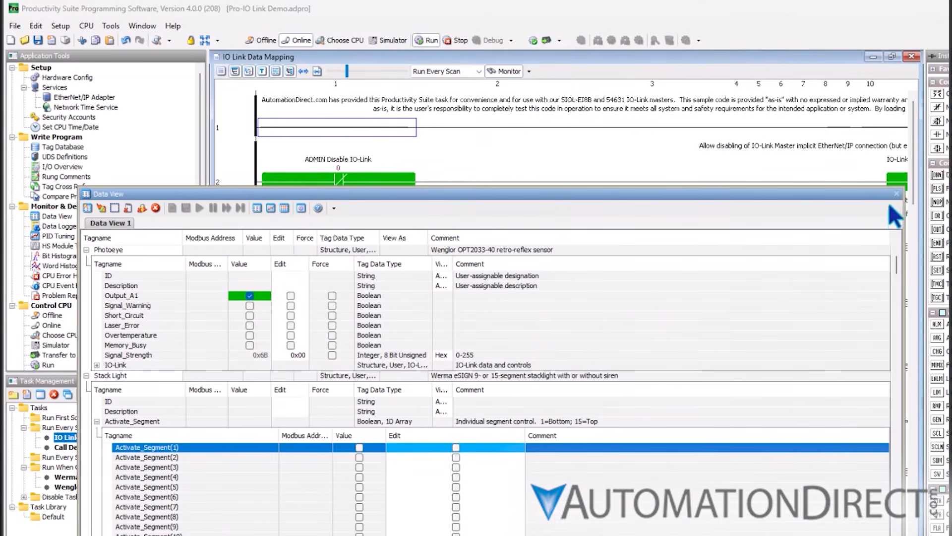
Leave Data View, open the Operation task and monitor its ladder logic
{"action": "left_click", "coordinate": [896, 193]}
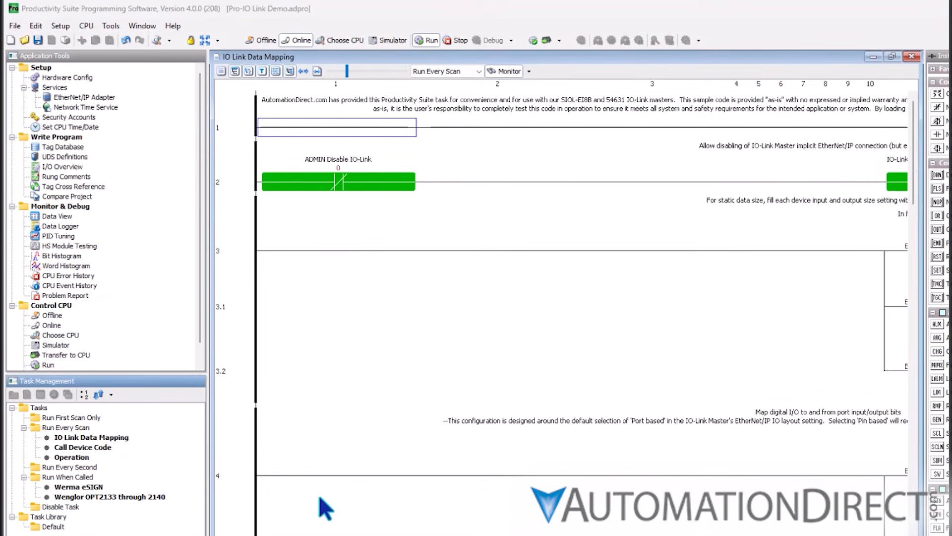
{"action": "left_click", "coordinate": [71, 457]}
{"action": "left_click", "coordinate": [511, 71]}
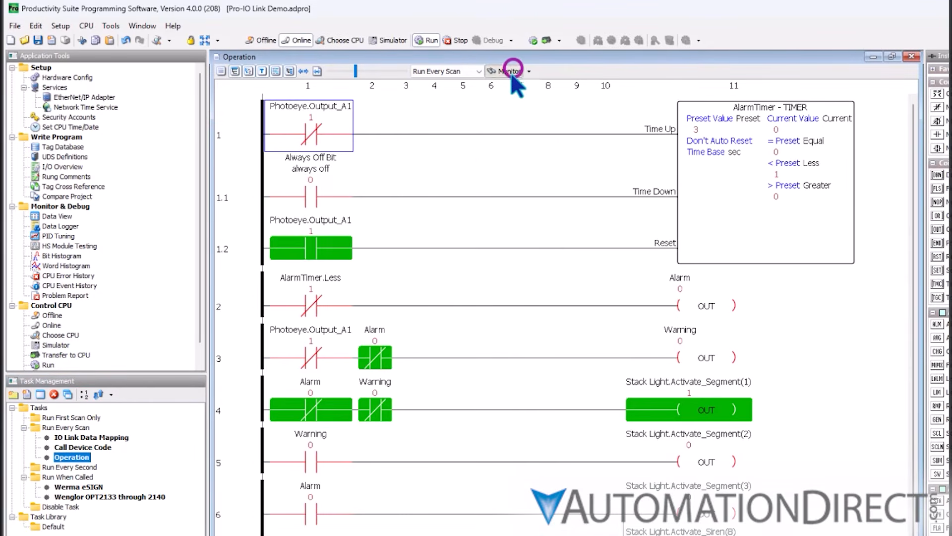